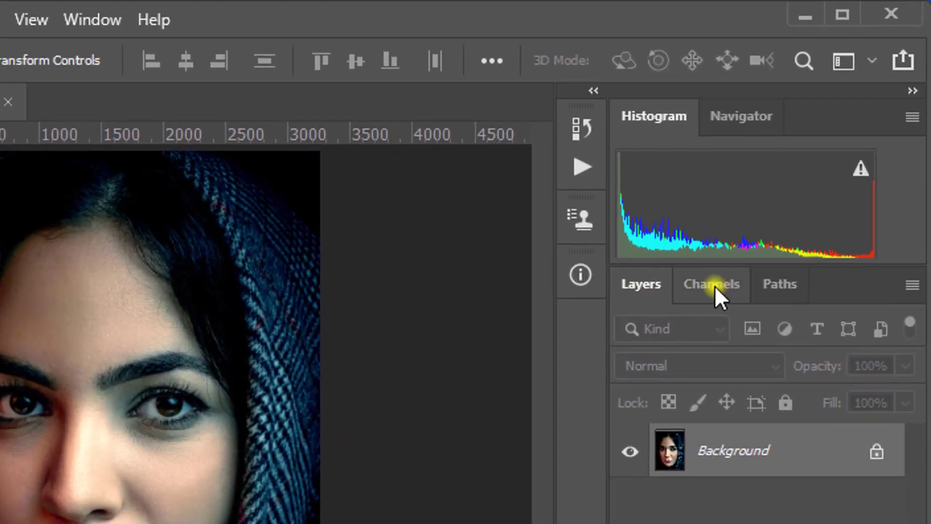
- Load the RGB channel's luminosity as a selection from the Channels panel, then return to Layers
left_click(712, 285)
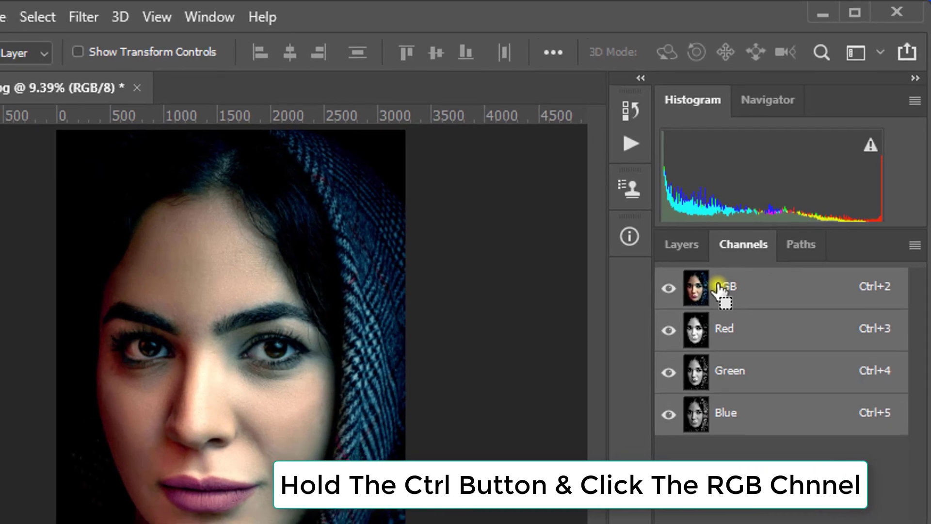
left_click(709, 302, "ctrl")
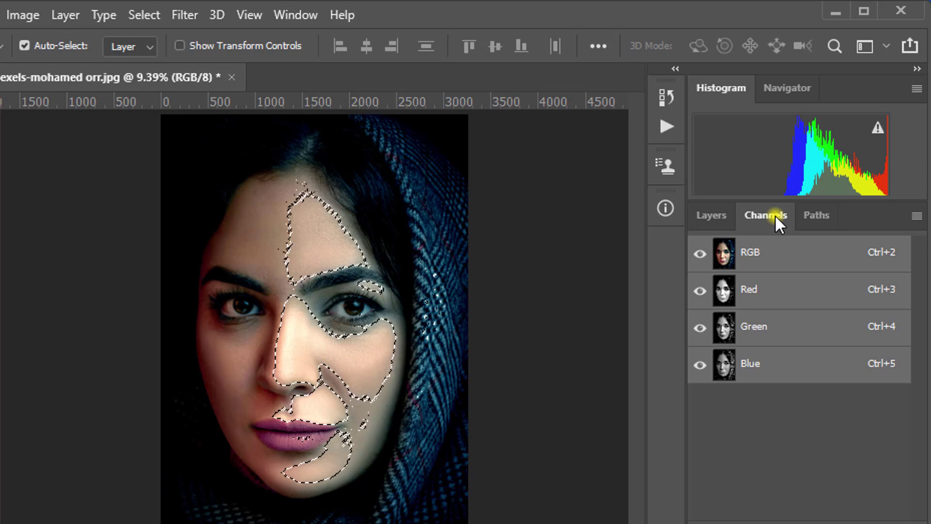
left_click(715, 215)
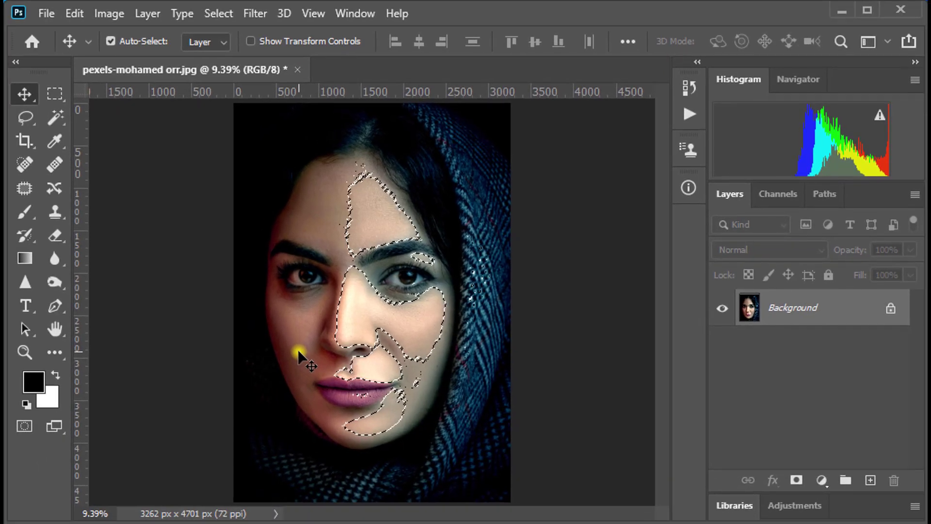
- Invert the luminosity selection and copy it onto a new Layer 1
key("ctrl+shift+i")
key("ctrl+shift+i")
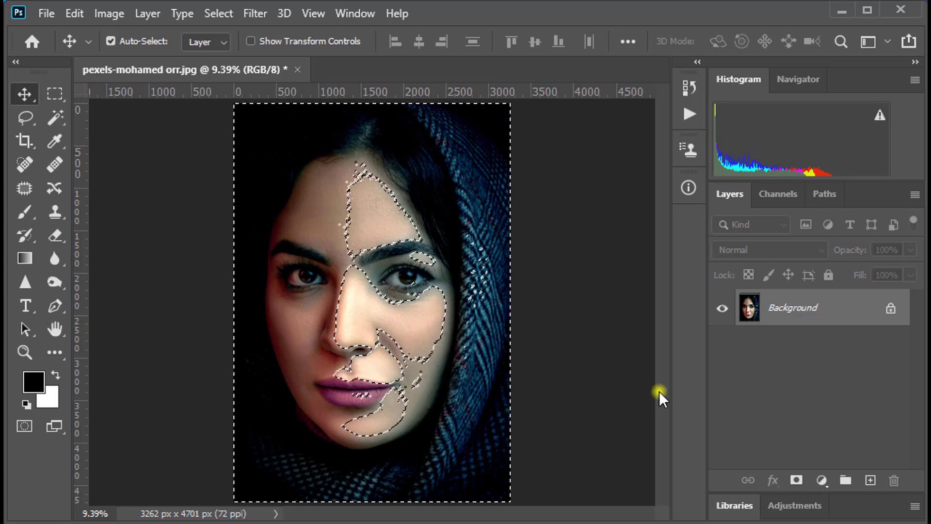
key("ctrl+j")
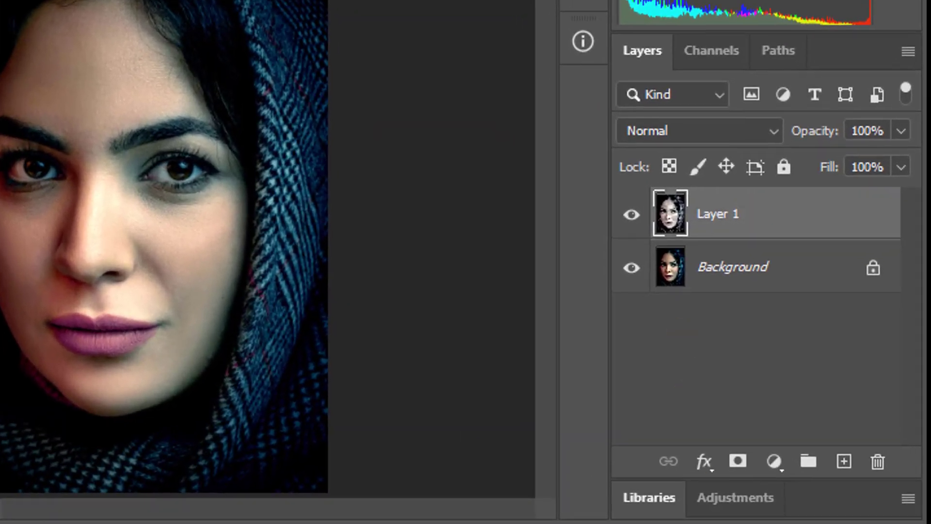
- Set Layer 1's blending mode to Screen
left_click(770, 133)
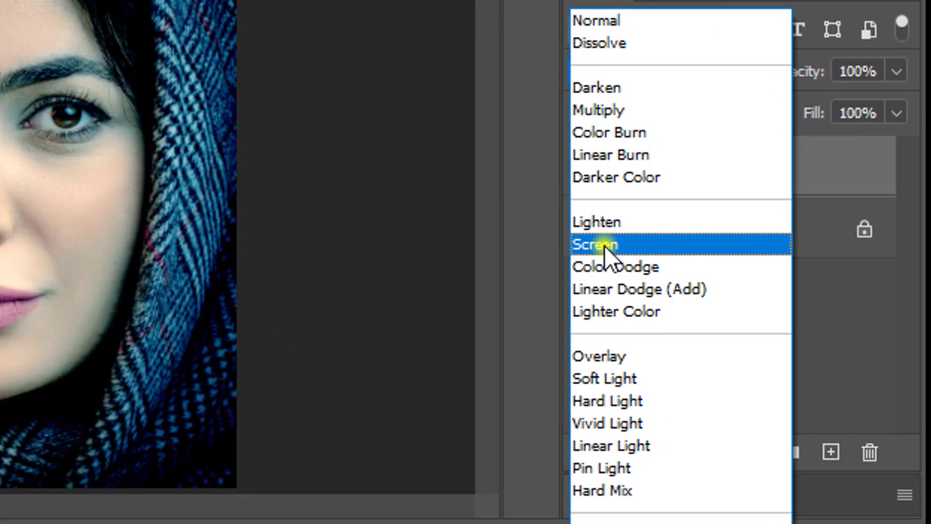
left_click(605, 248)
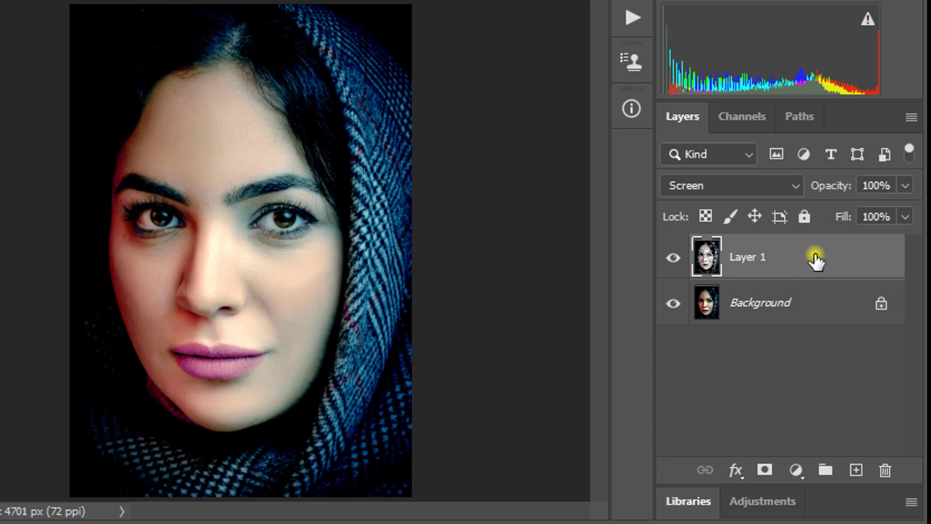
- Duplicate Layer 1, then group Layer 1 and Layer 1 copy into Group 1
left_click_drag(816, 261, 856, 473)
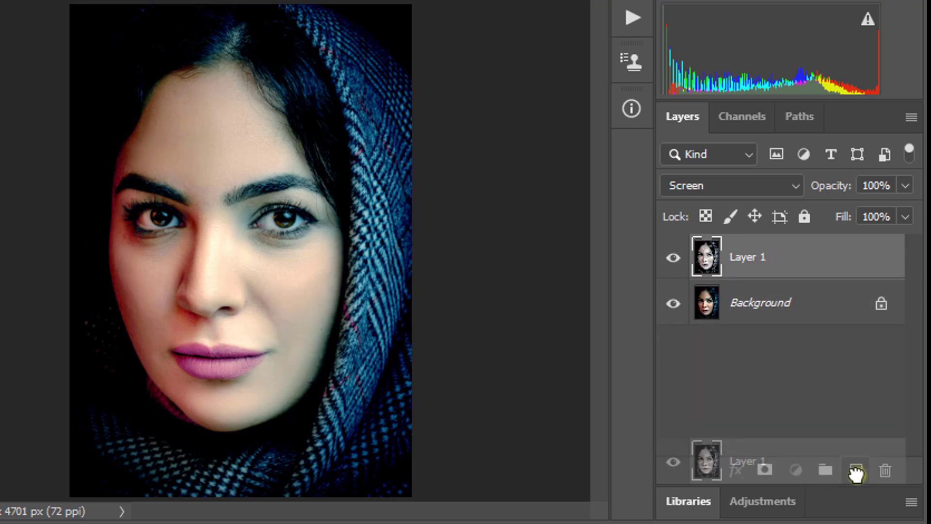
left_click_drag(856, 473, 856, 470)
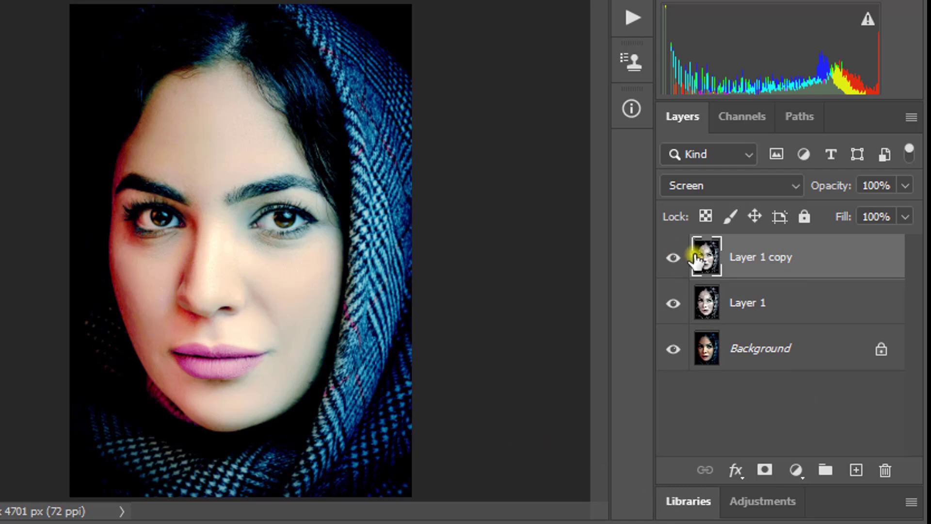
left_click(803, 303)
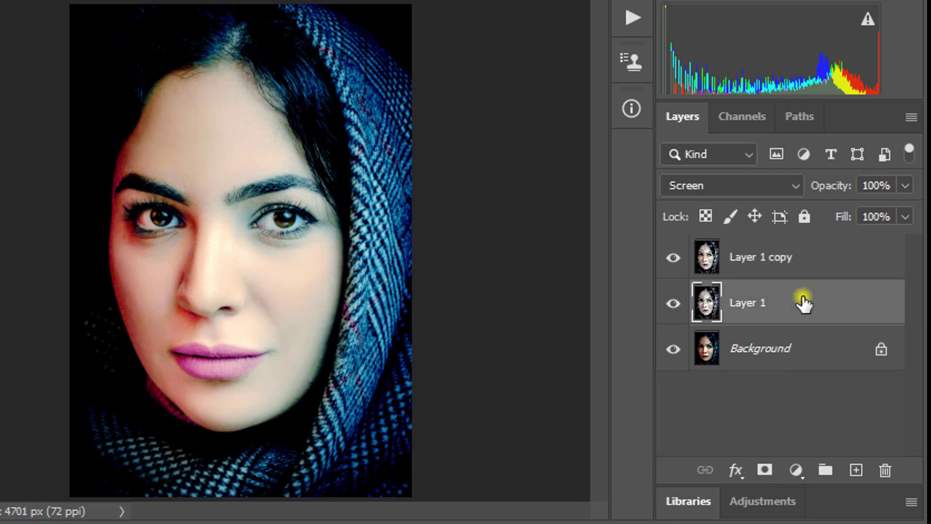
left_click(814, 261)
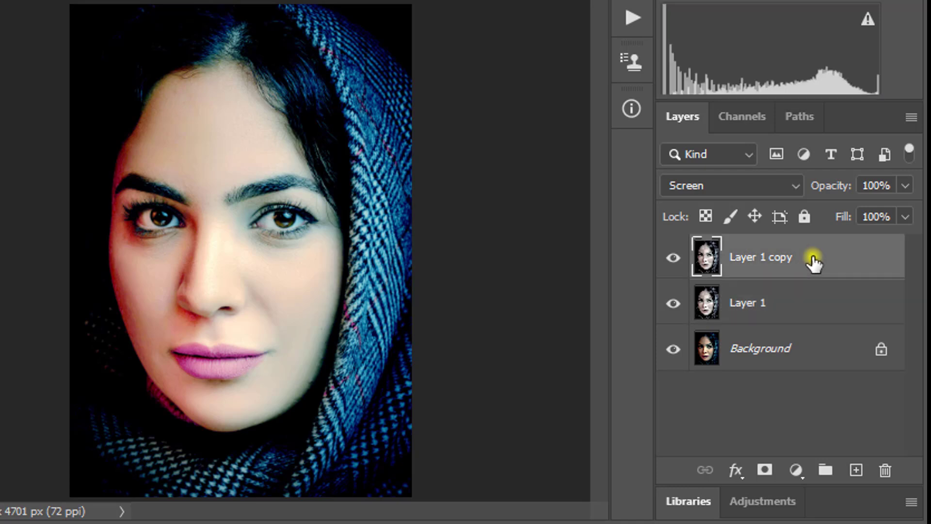
left_click(810, 300, "shift")
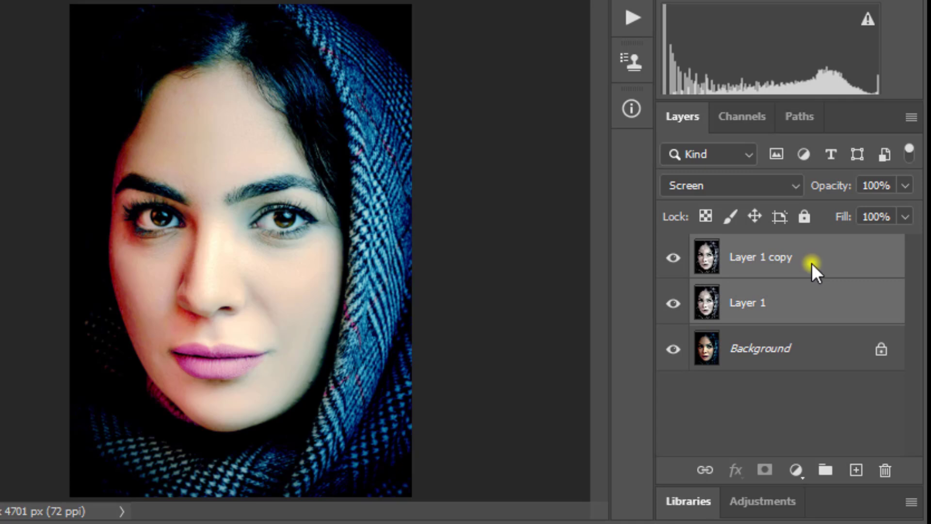
key("ctrl+g")
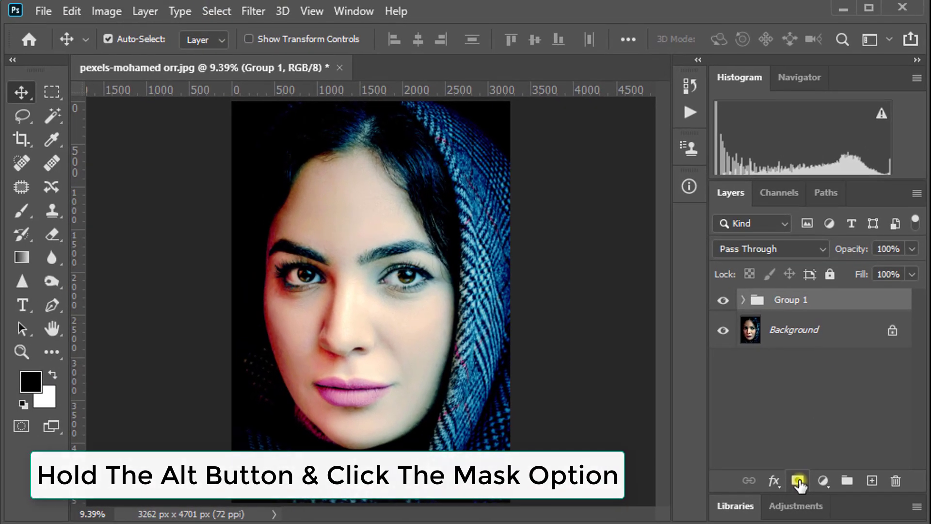
- Give Group 1 a black mask and set the Brush to 0% hardness with 100% opacity and flow
left_click(796, 480, "alt")
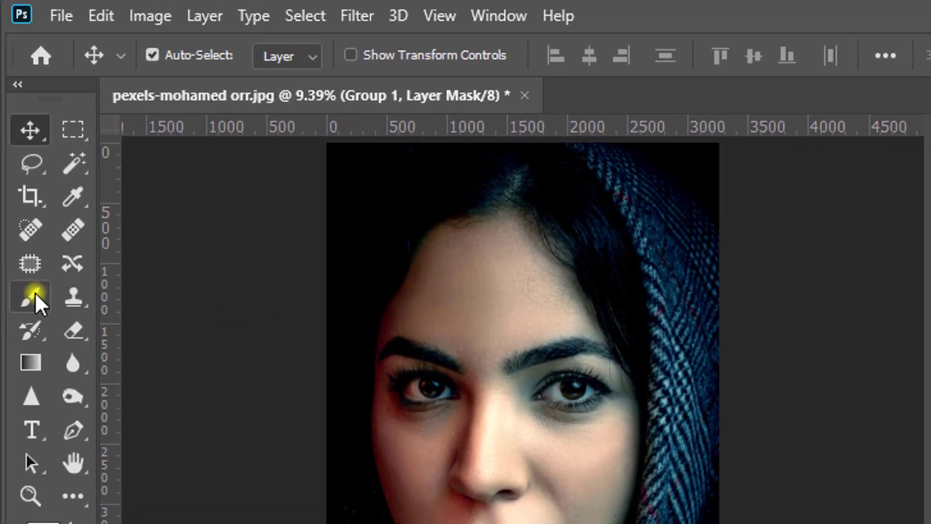
left_click(33, 296)
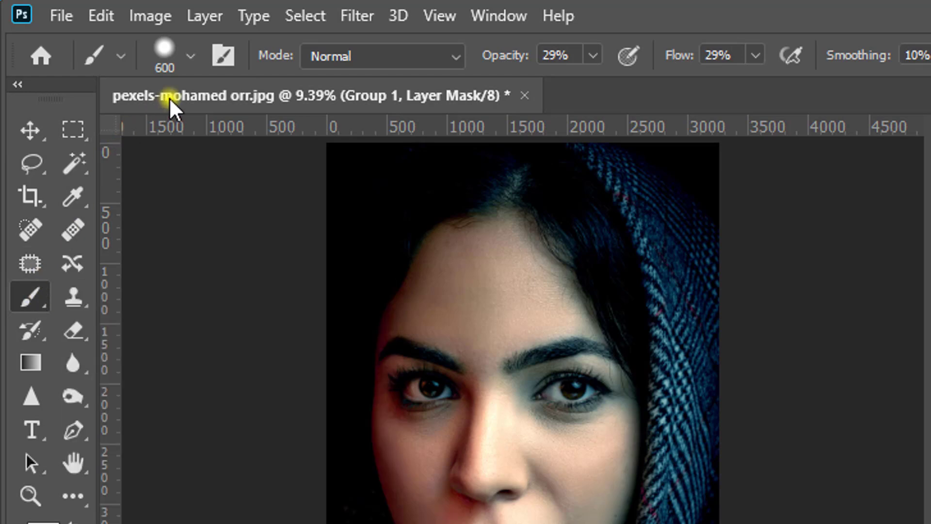
left_click(191, 55)
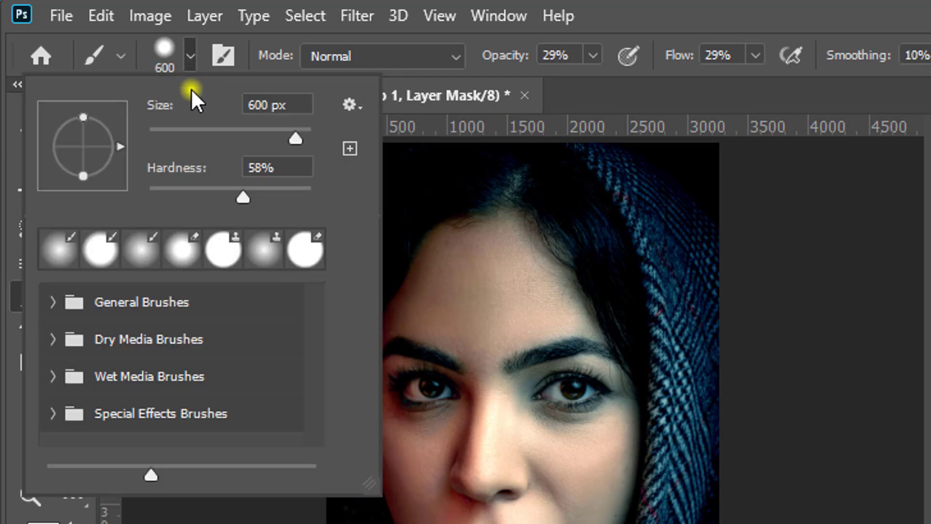
left_click_drag(243, 197, 165, 200)
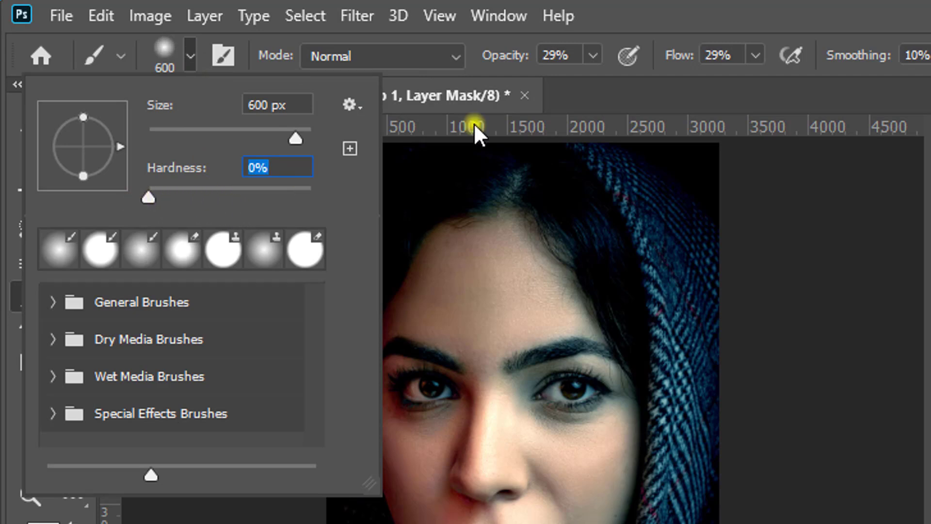
key("3")
key("6")
mouse_move(504, 63)
left_mouse_down()
mouse_move(474, 63)
mouse_move(590, 65)
left_mouse_up()
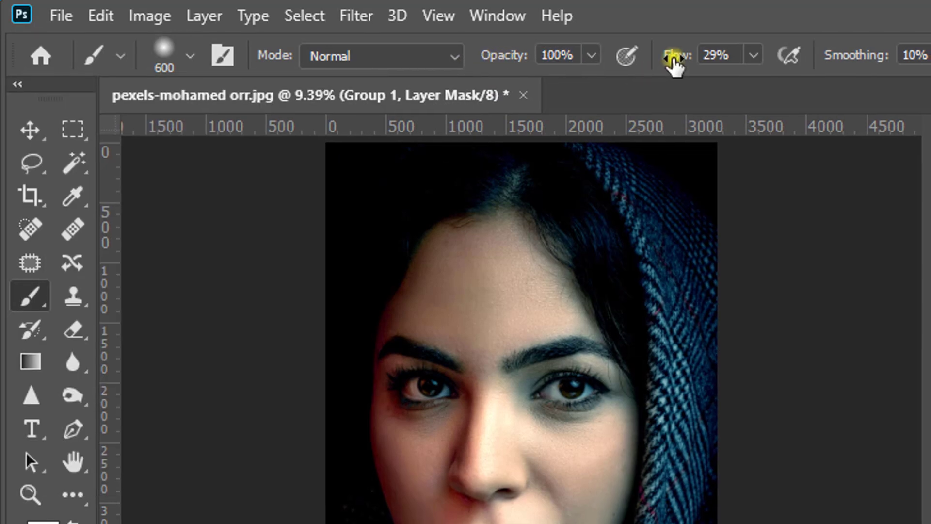
left_click_drag(676, 62, 679, 58)
left_click_drag(555, 52, 614, 54)
- Paint Group 1's mask white over the face, hairline and forehead, varying brush size, opacity and flow
left_click_drag(544, 49, 550, 48)
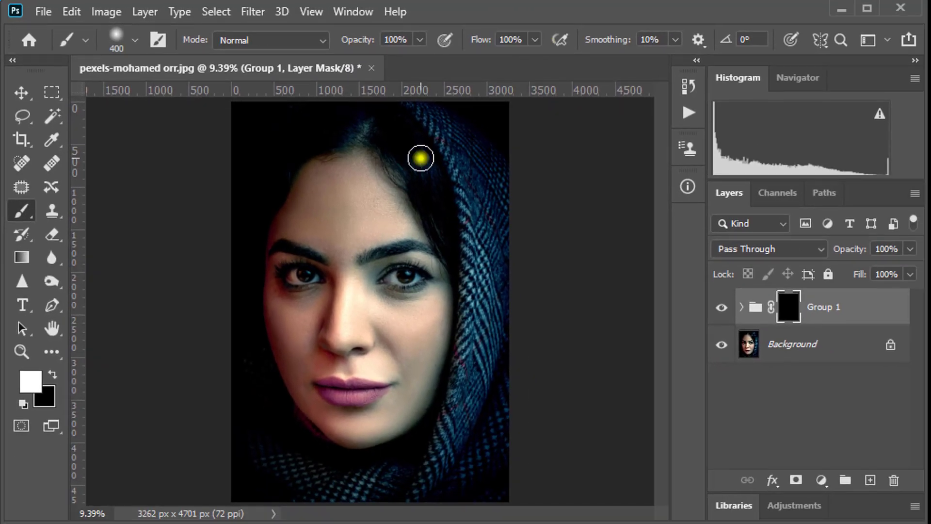
key("bracketleft")
key("bracketleft")
key("bracketleft")
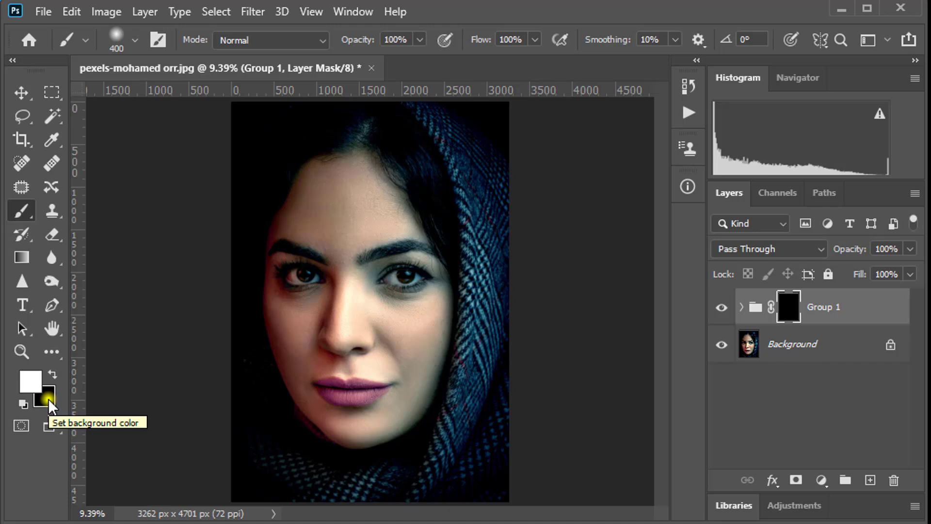
key("bracketright")
key("bracketright")
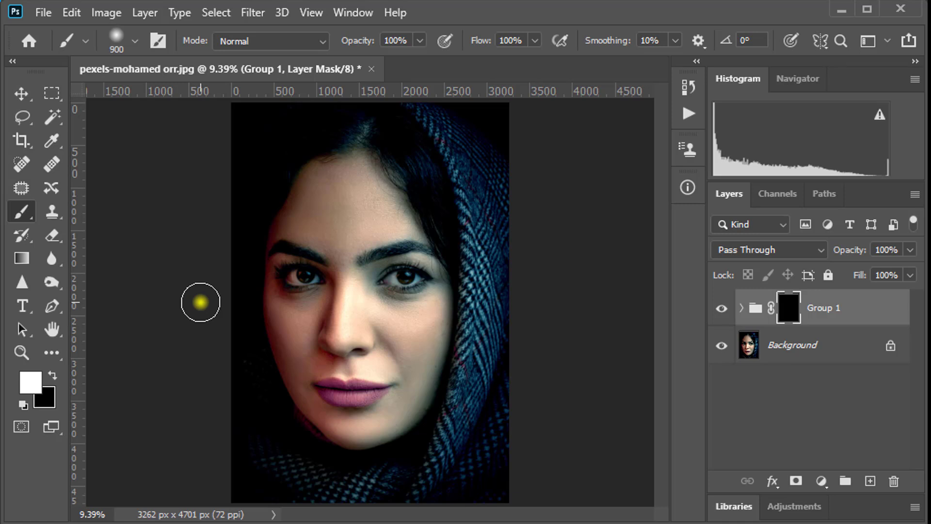
key("bracketleft")
key("bracketleft")
key("bracketleft")
mouse_move(331, 151)
left_mouse_down()
mouse_move(268, 265)
mouse_move(304, 418)
mouse_move(333, 467)
mouse_move(254, 307)
mouse_move(350, 167)
mouse_move(310, 244)
mouse_move(322, 248)
mouse_move(312, 324)
mouse_move(304, 301)
mouse_move(315, 332)
mouse_move(270, 353)
mouse_move(378, 453)
mouse_move(431, 415)
mouse_move(466, 343)
mouse_move(453, 212)
mouse_move(353, 145)
mouse_move(410, 183)
mouse_move(493, 318)
mouse_move(312, 125)
mouse_move(500, 164)
mouse_move(492, 249)
mouse_move(338, 442)
mouse_move(330, 426)
mouse_move(377, 407)
left_mouse_up()
key("bracketleft")
key("bracketleft")
key("7")
key("6")
key("shift+7")
key("shift+8")
key("bracketright")
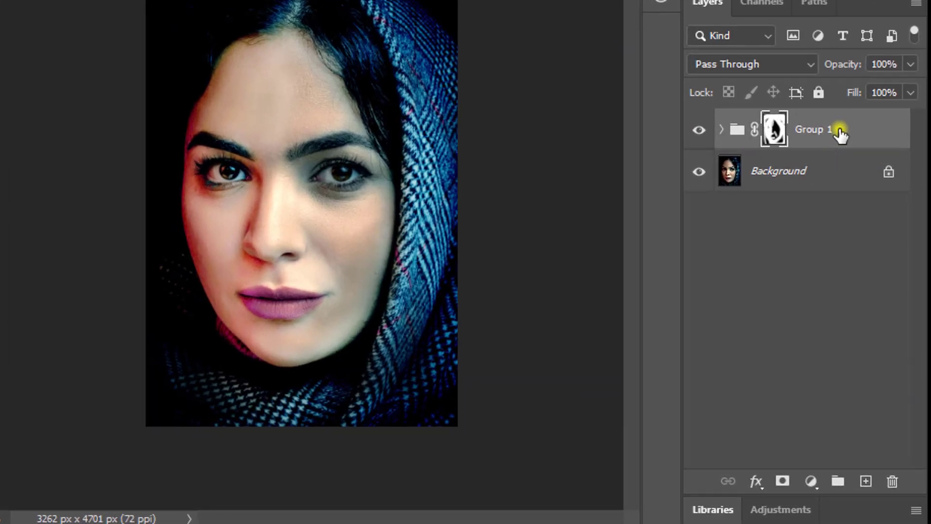
- Use Merge Group on Group 1 to flatten it into one masked layer
right_click(853, 176)
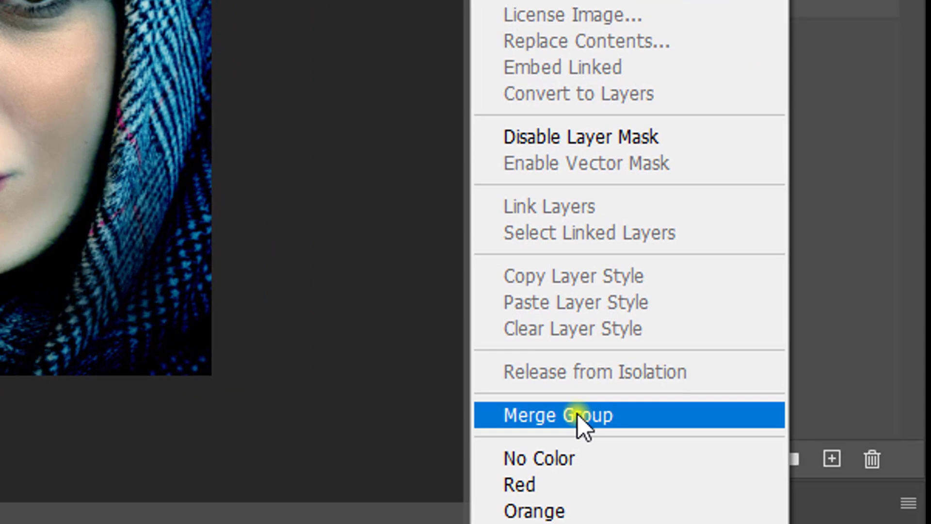
left_click(577, 413)
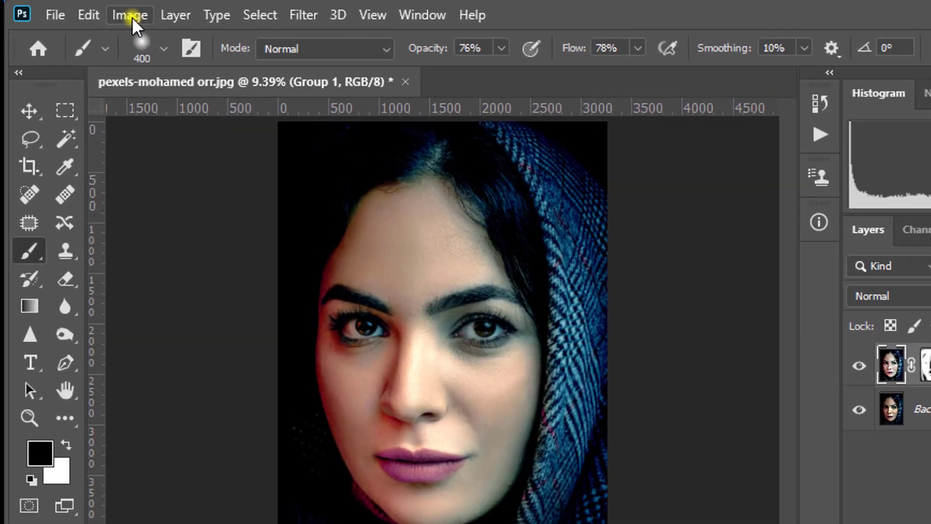
- Apply Selective Color to Group 1 with Reds Black set to -80
left_click(152, 20)
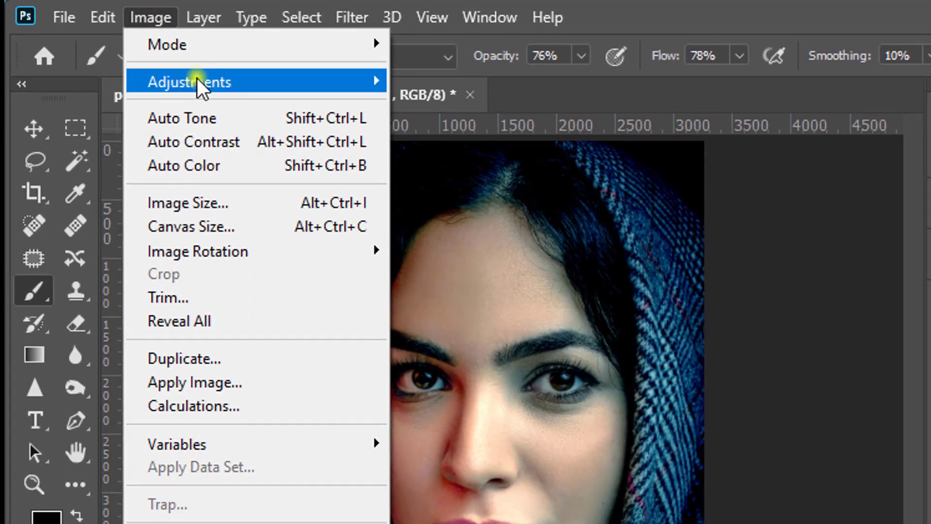
mouse_move(189, 82)
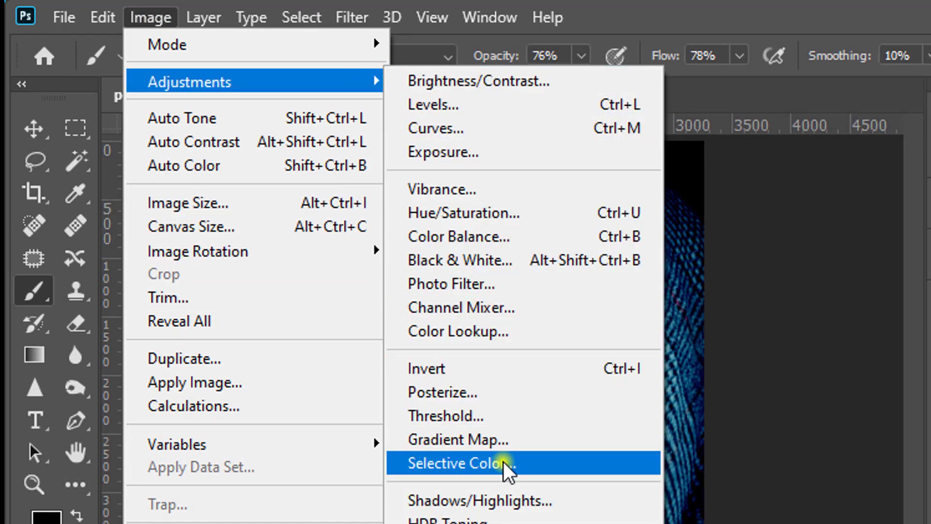
left_click(507, 468)
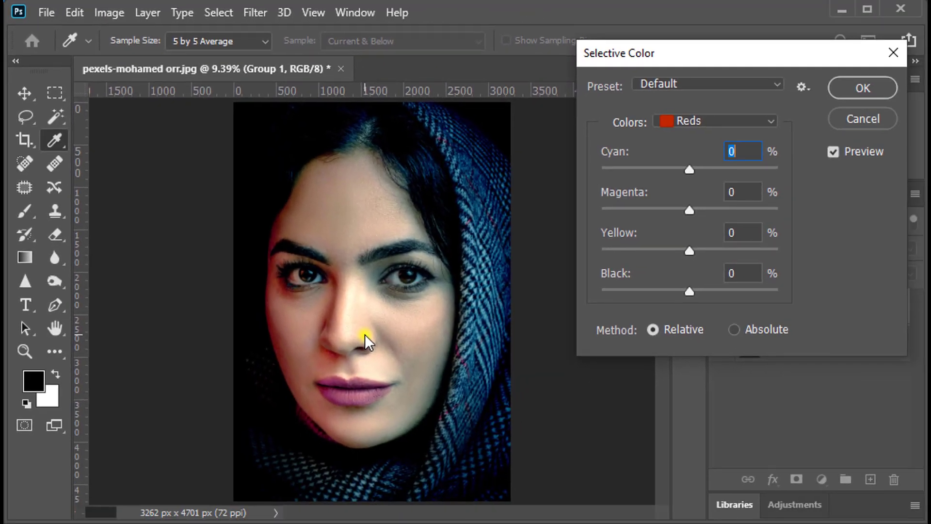
left_click(364, 334)
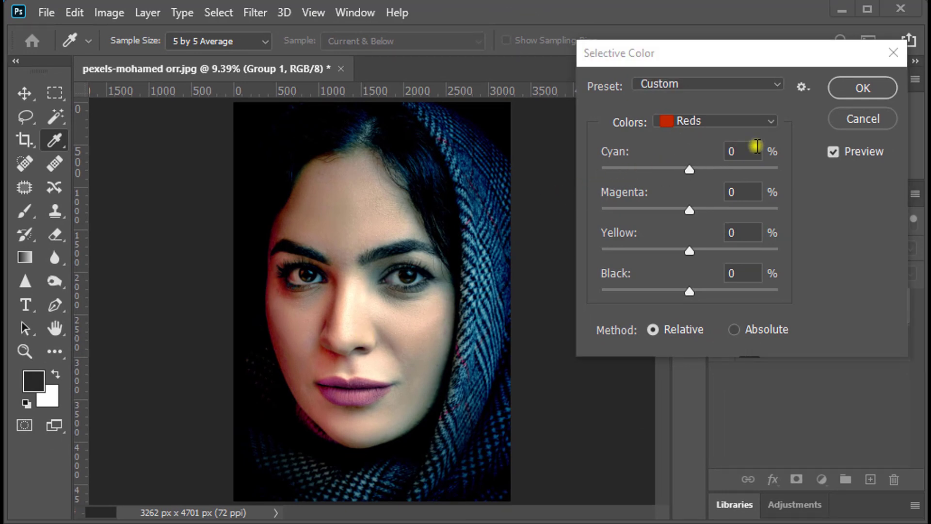
left_click(690, 292)
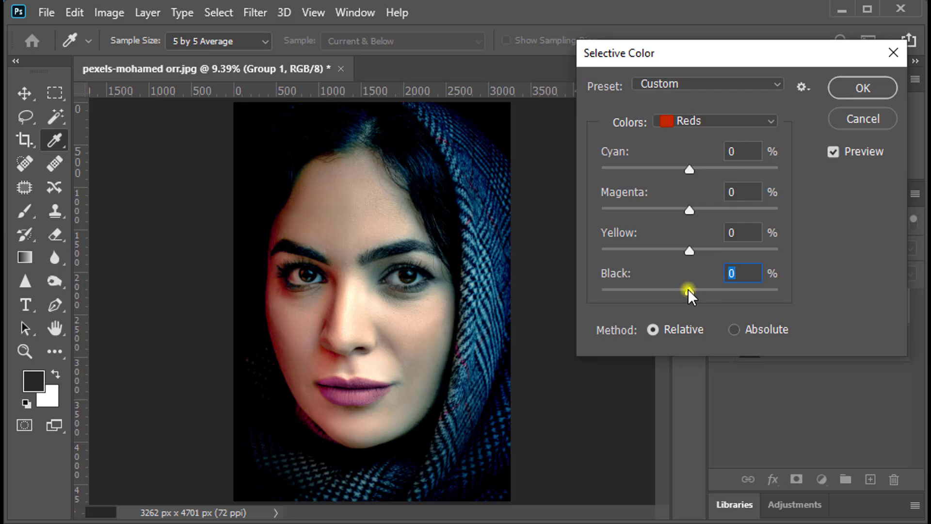
left_click_drag(689, 290, 621, 294)
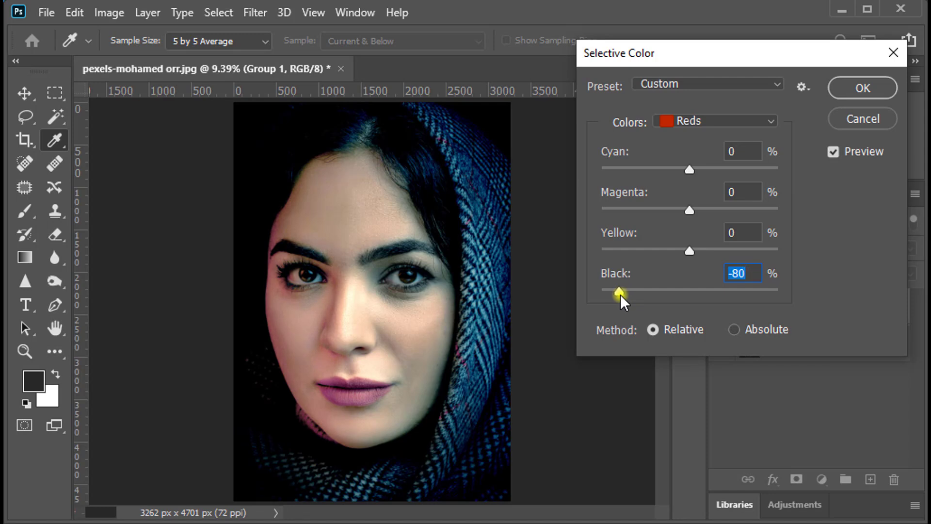
left_click(861, 87)
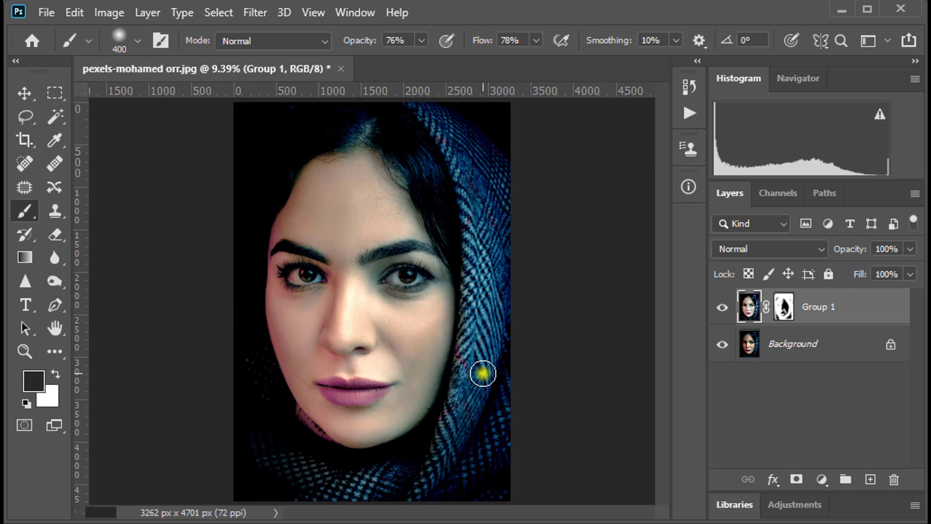
- Apply Levels to Group 1 with black input 21 and midtones 1.12
key("ctrl+l")
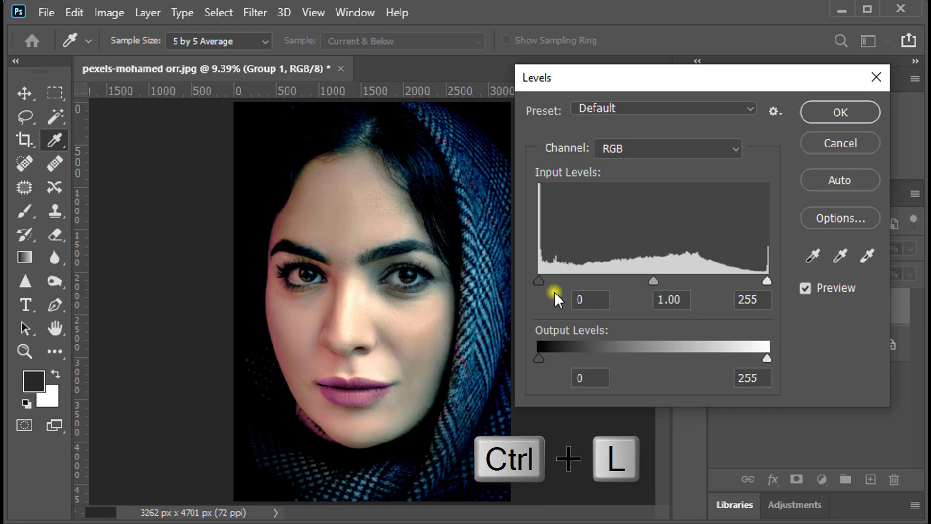
left_click_drag(537, 281, 556, 283)
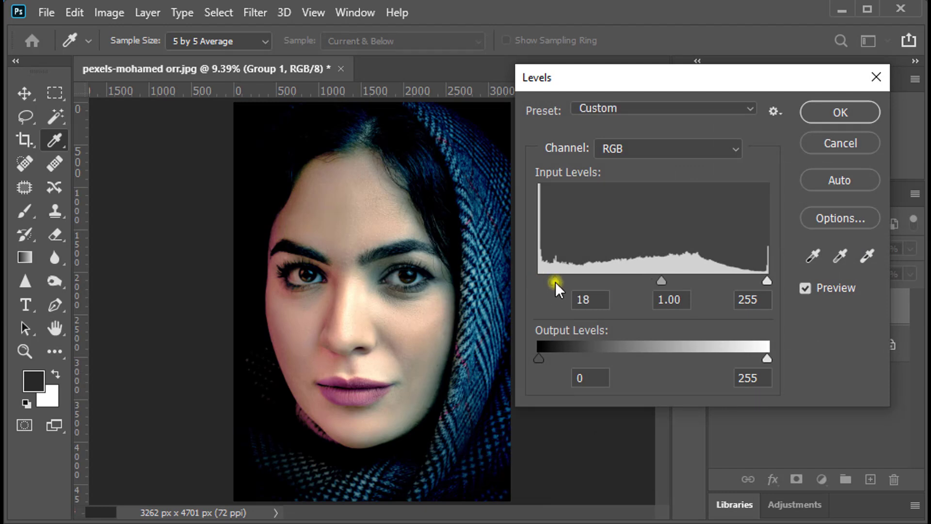
left_click_drag(659, 281, 653, 280)
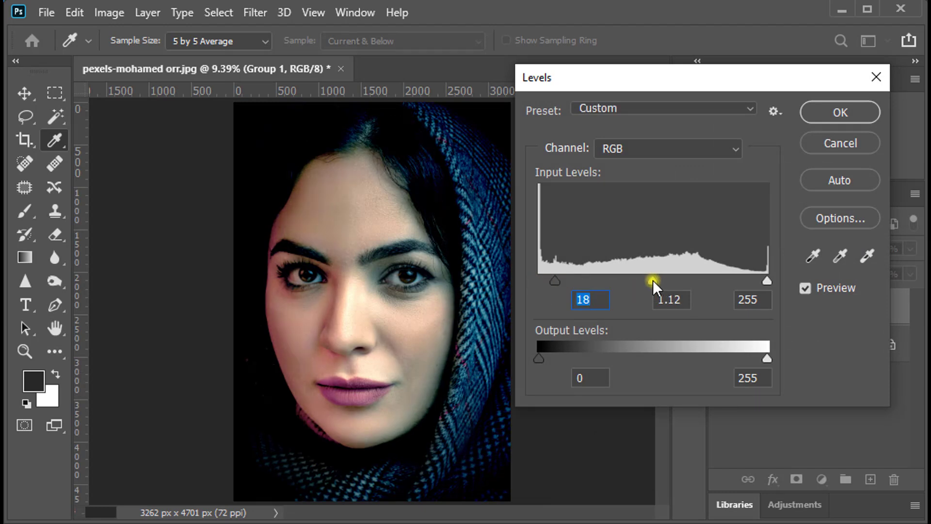
left_click_drag(557, 279, 558, 278)
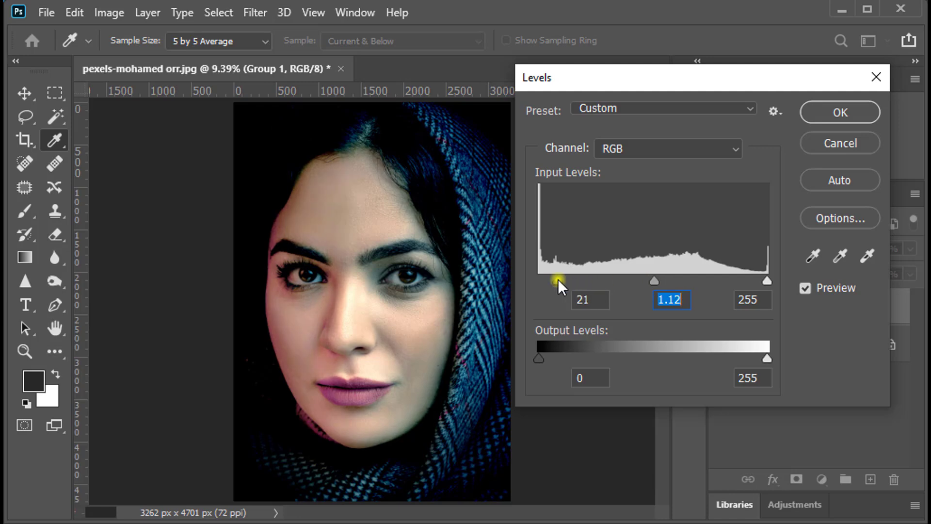
left_click(836, 115)
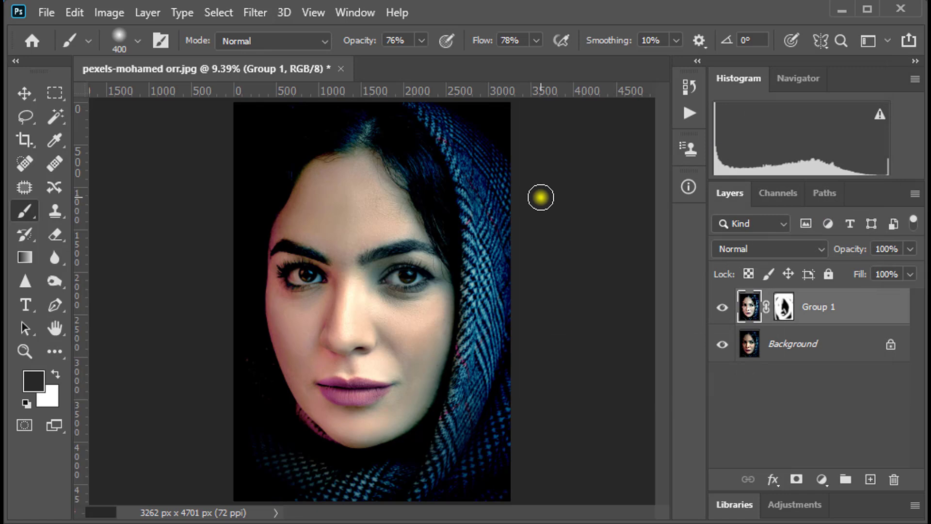
- Apply Color Balance to Group 1 with the midtones Yellow–Blue slider at -22
key("ctrl+b")
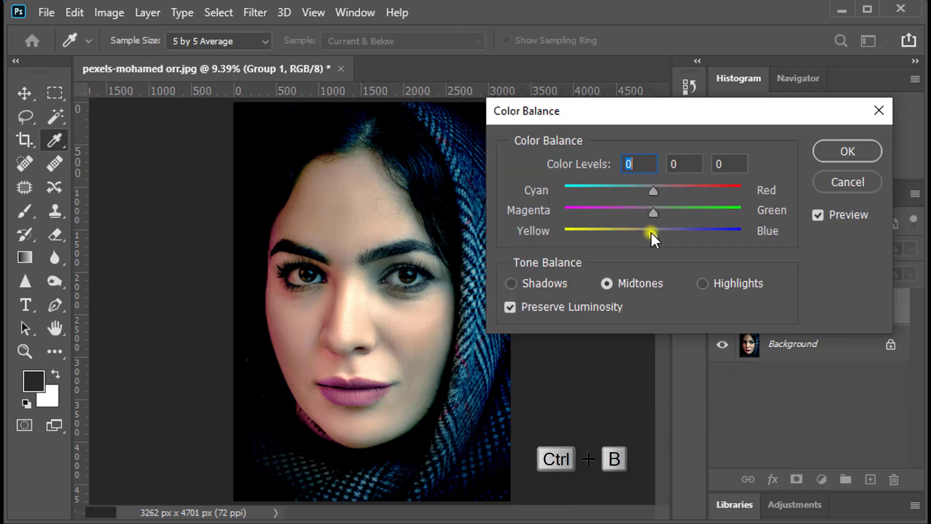
mouse_move(651, 232)
left_mouse_down()
mouse_move(633, 233)
mouse_move(665, 209)
left_mouse_up()
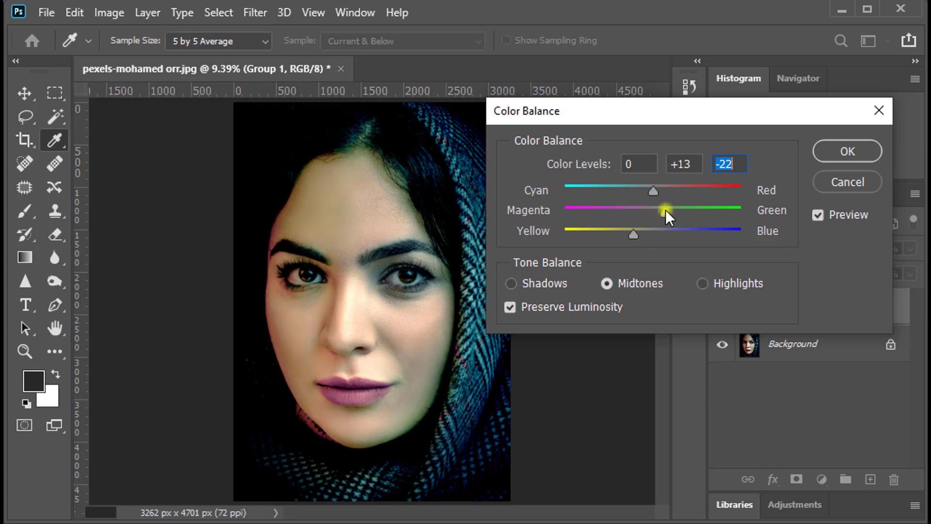
left_click(844, 151)
key("b")
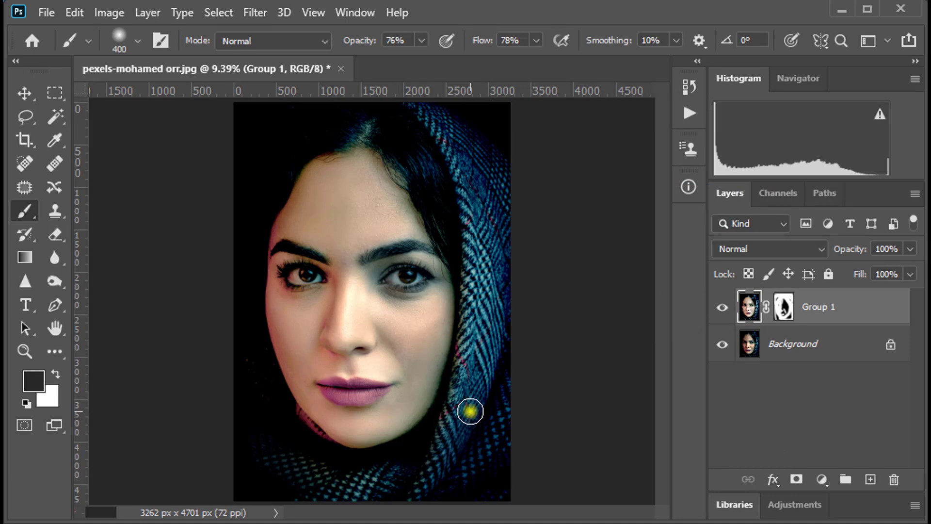
left_click(722, 308)
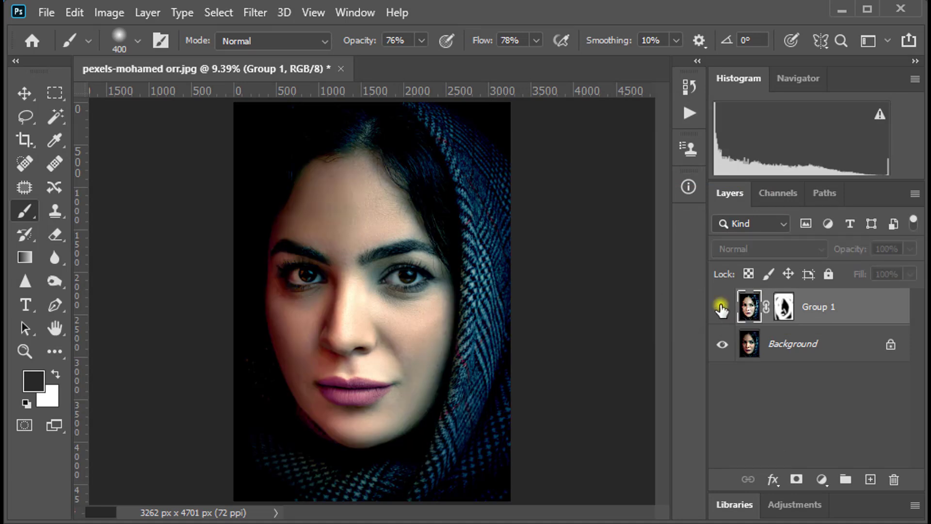
left_click(721, 307)
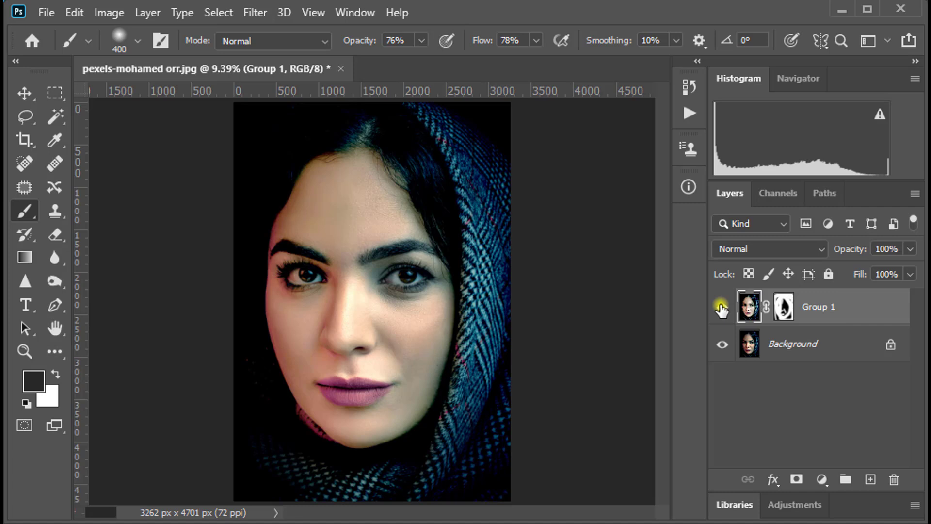
left_click(721, 308)
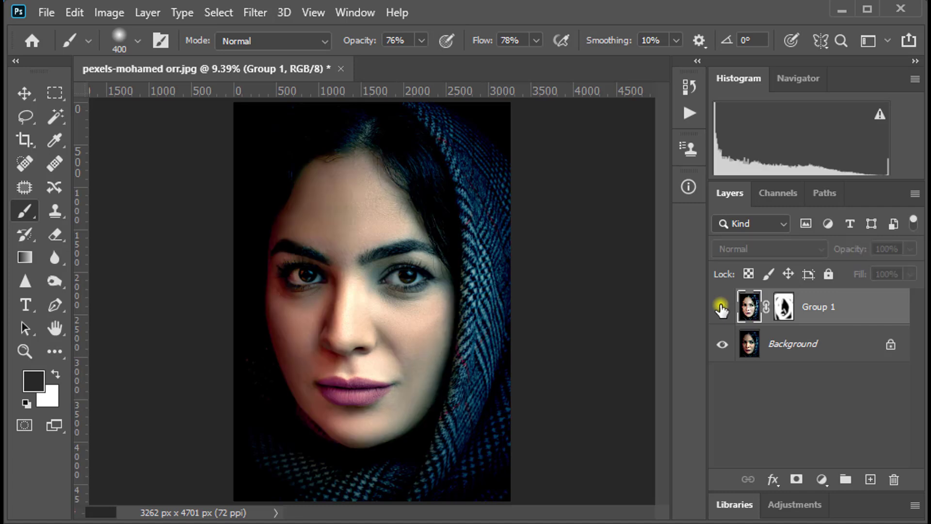
left_click(721, 307)
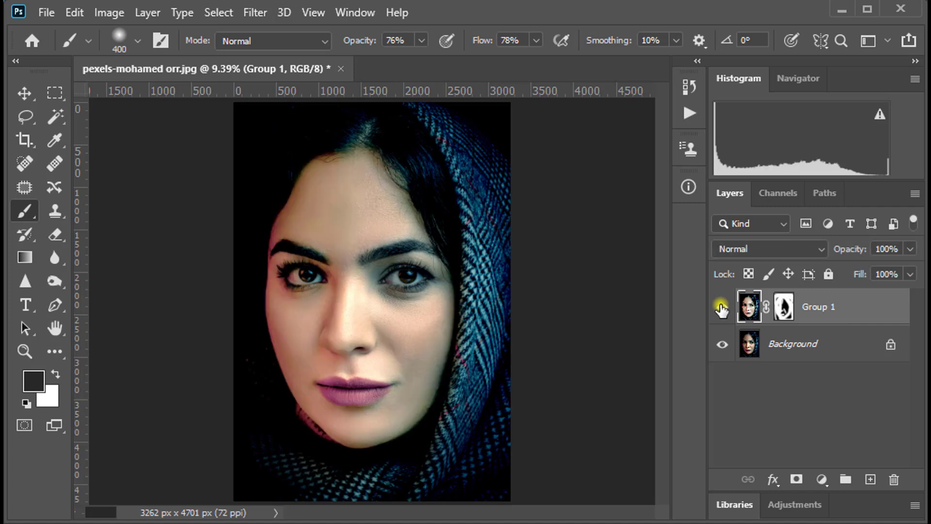